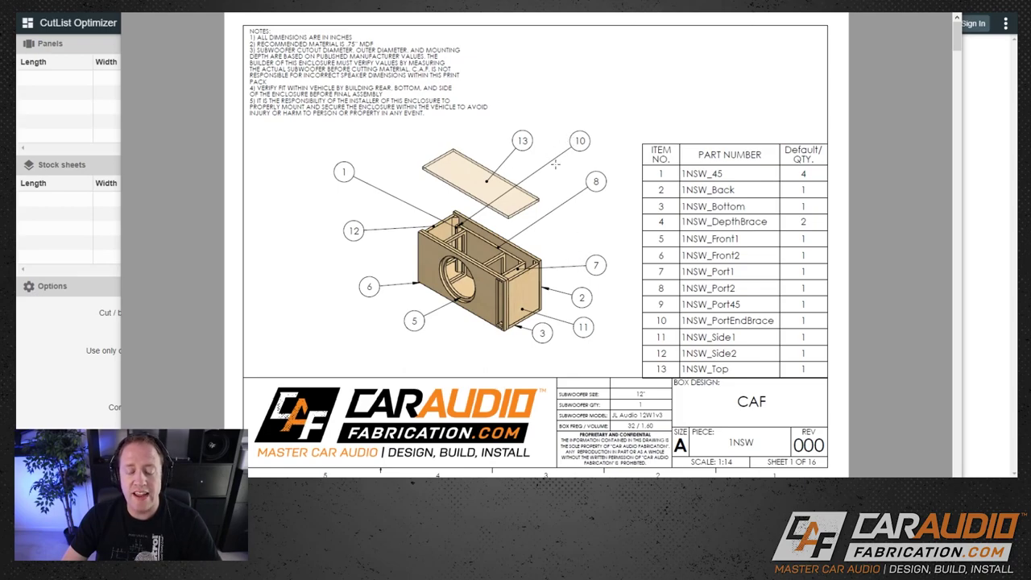
# Page through the enclosure part drawings for panel sizes, then return to the blank stock-sheet row.
pyautogui.scroll(-3, 547, 185)
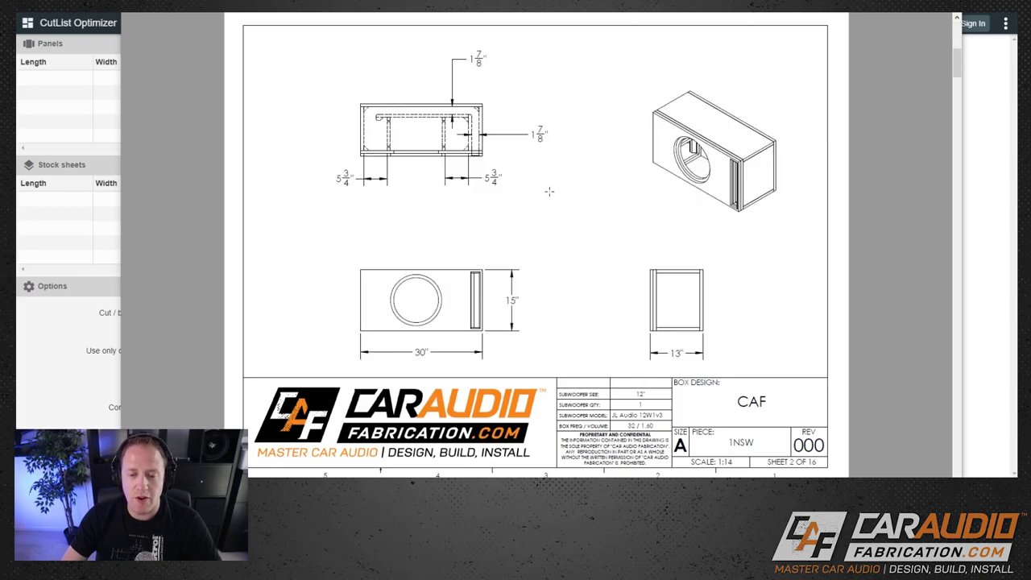
pyautogui.scroll(-3, 545, 198)
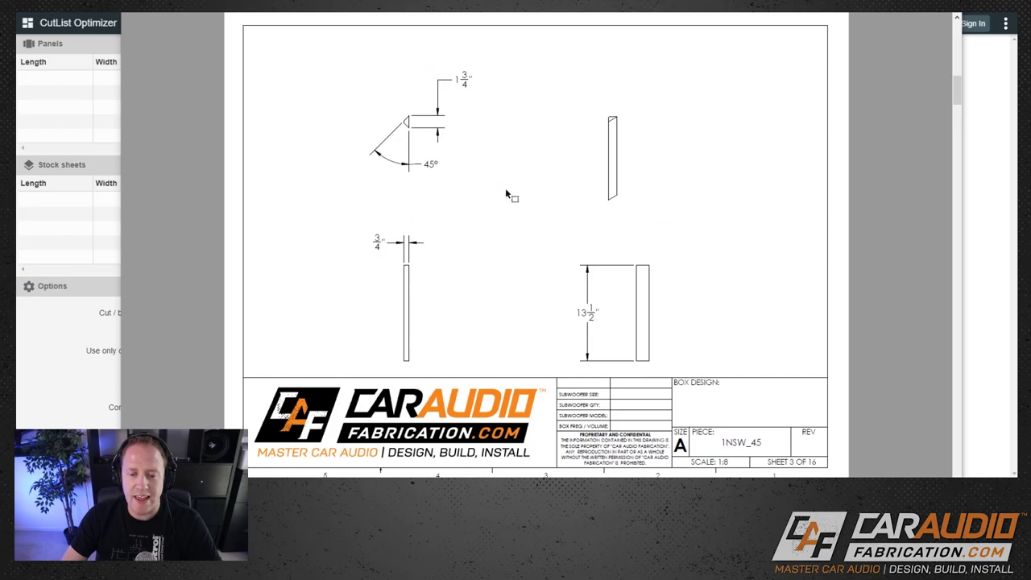
pyautogui.scroll(-3, 509, 209)
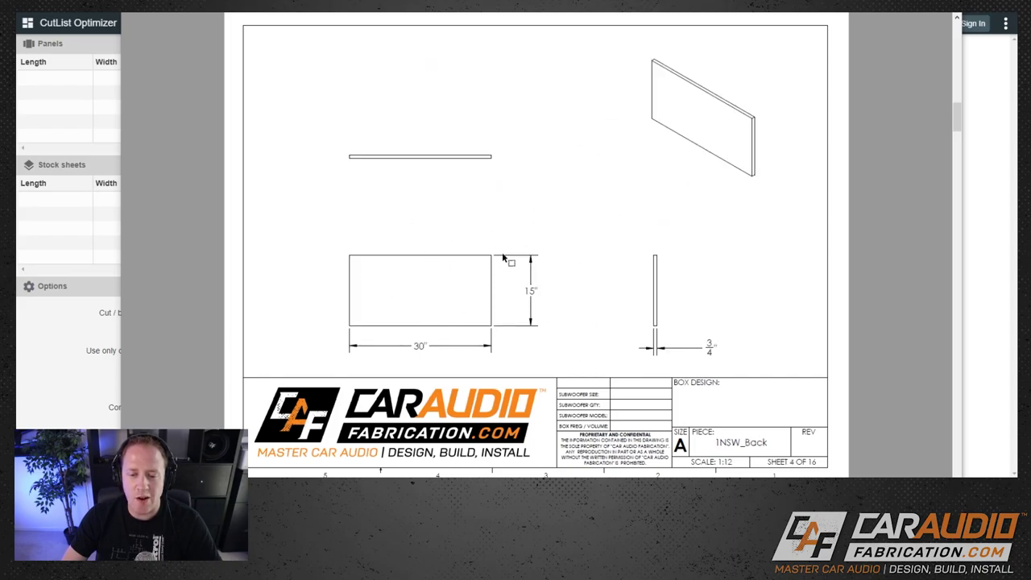
pyautogui.scroll(-3, 540, 235)
pyautogui.scroll(-3, 526, 243)
pyautogui.scroll(-3, 529, 242)
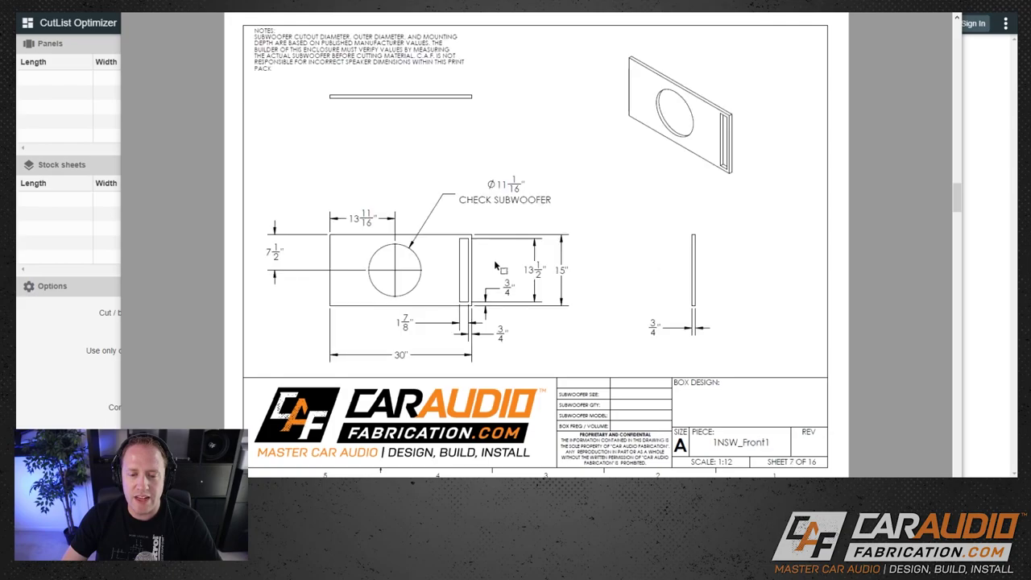
pyautogui.scroll(9, 486, 217)
pyautogui.scroll(3, 499, 234)
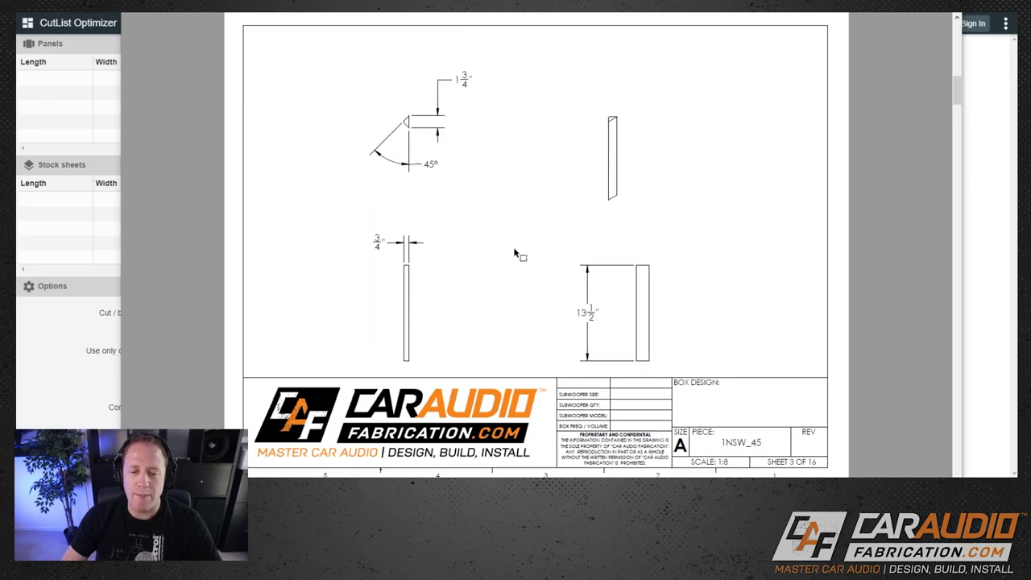
pyautogui.click(70, 199)
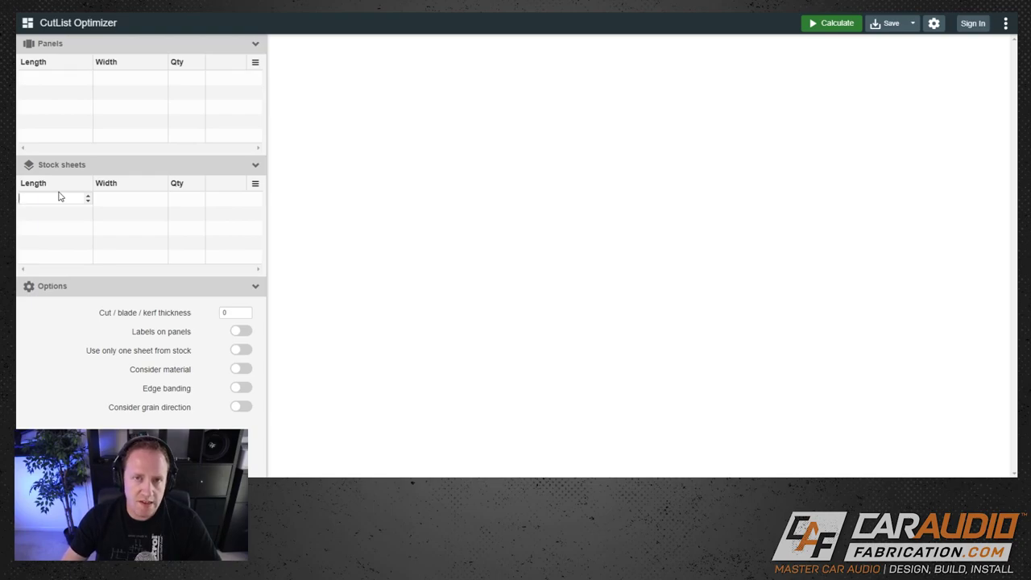
# Add stock sheets 96 × 48 and 40 × 42, quantity 1 each, and enable labels.
pyautogui.click(56, 193)
pyautogui.write('96')
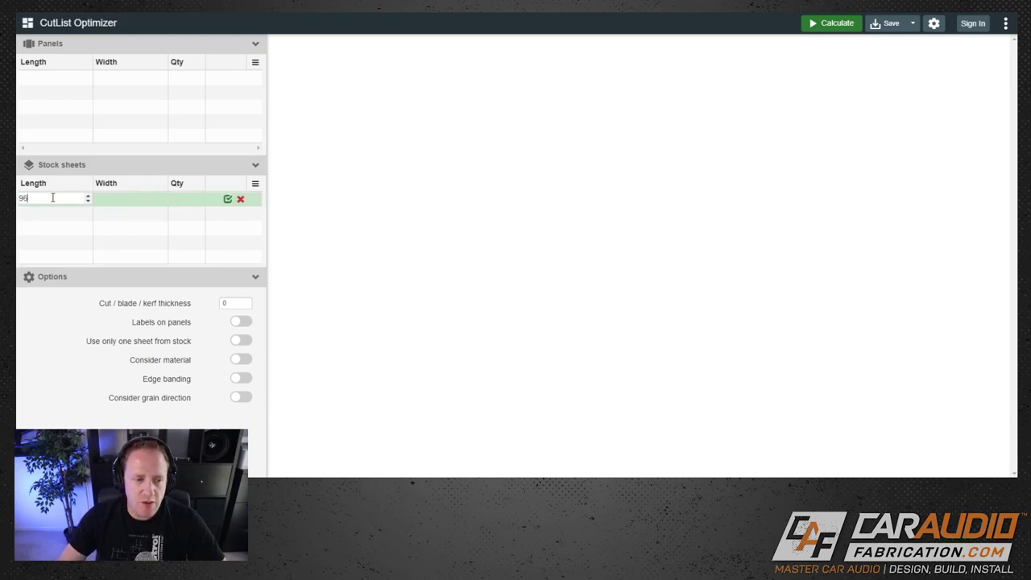
pyautogui.press('Tab')
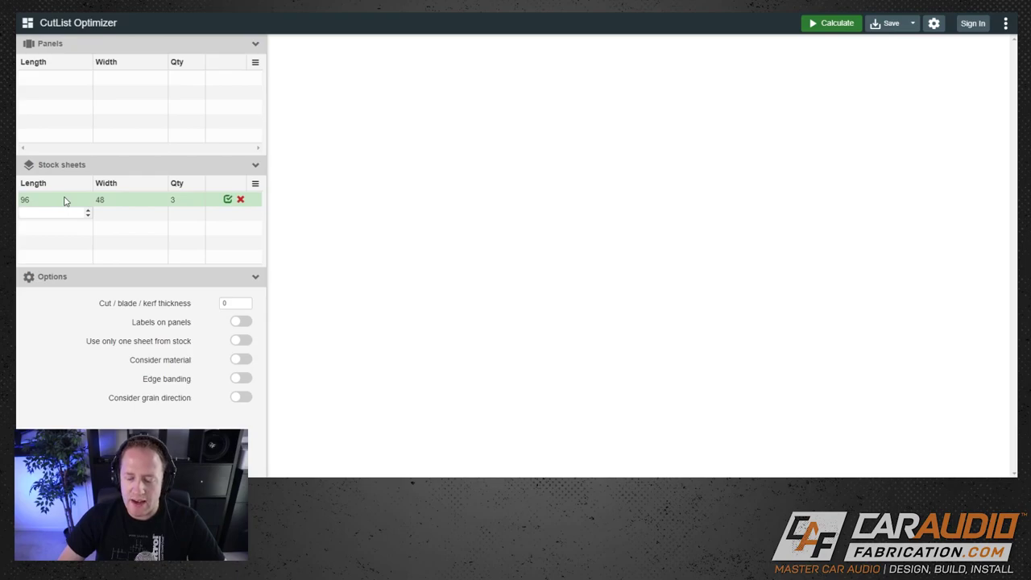
pyautogui.write('40')
pyautogui.press('Tab')
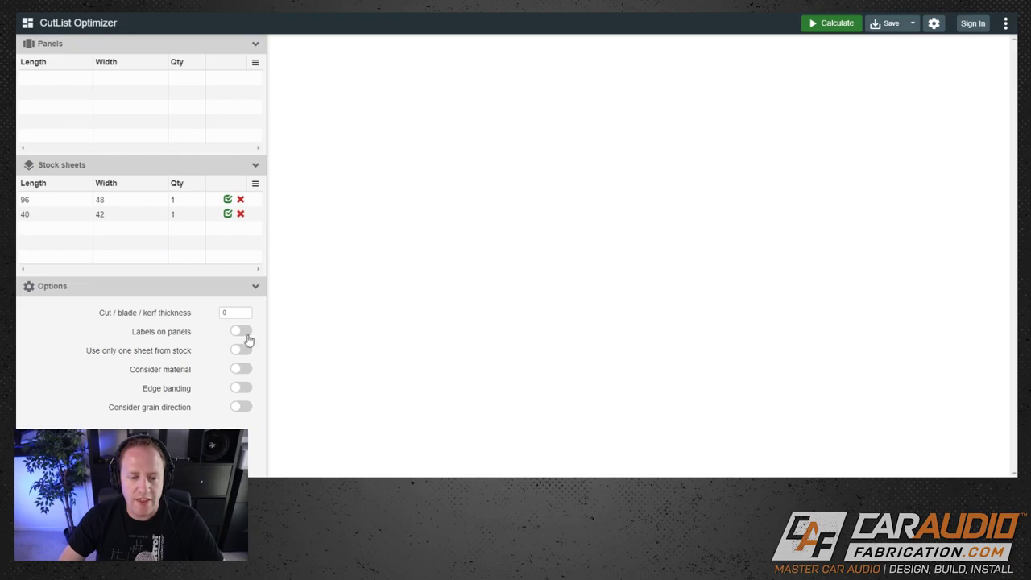
pyautogui.click(242, 332)
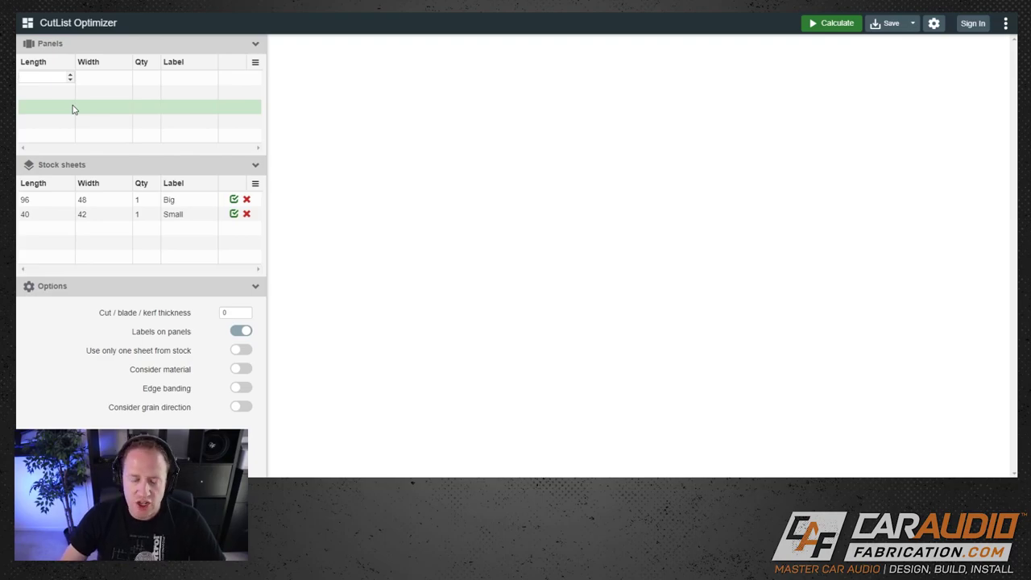
# Enter the first panel: 30 × 15, quantity 3, labelled 'Back / Baffles', grain off.
pyautogui.click(58, 80)
pyautogui.write('30')
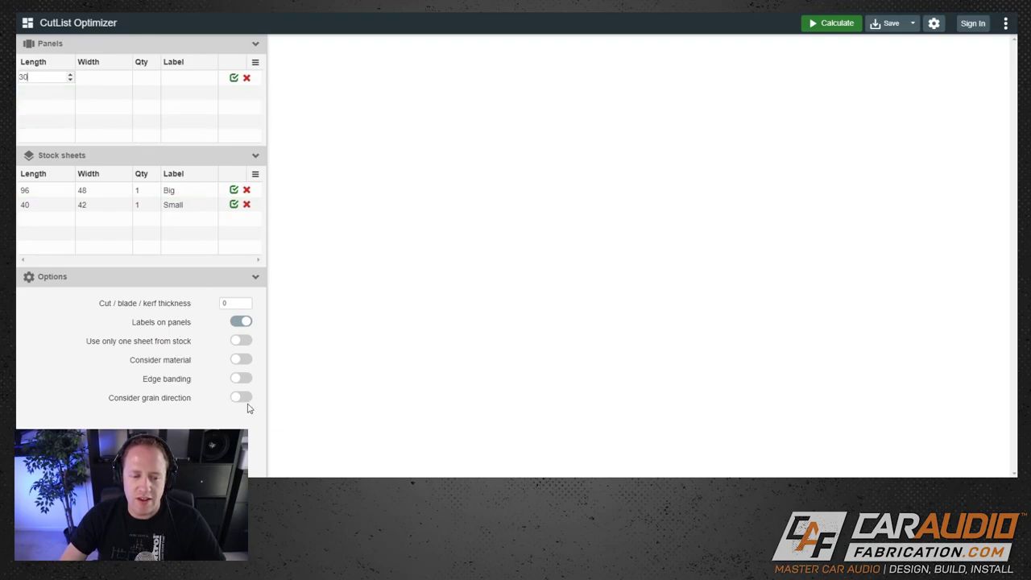
pyautogui.press('Return')
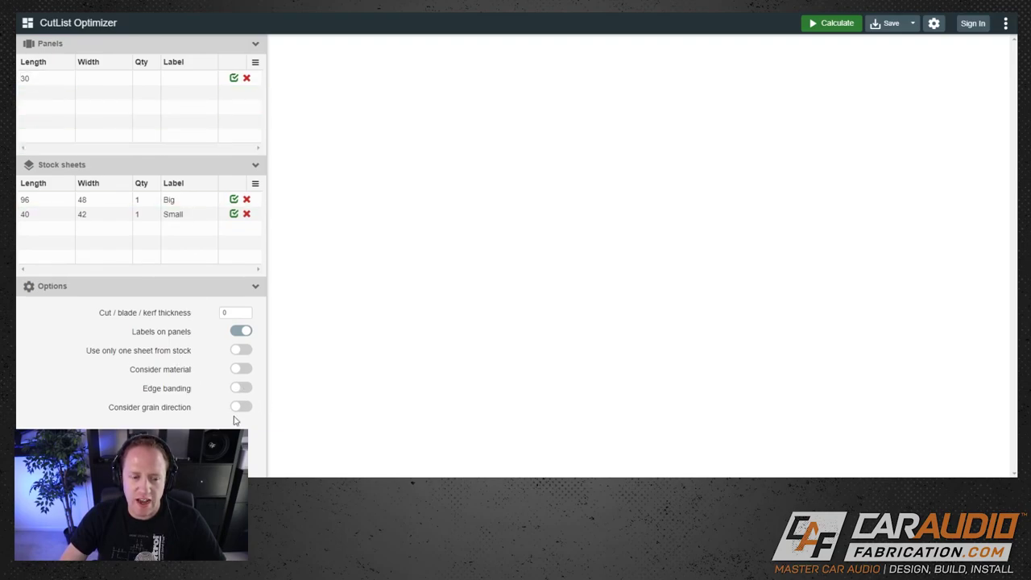
pyautogui.click(239, 408)
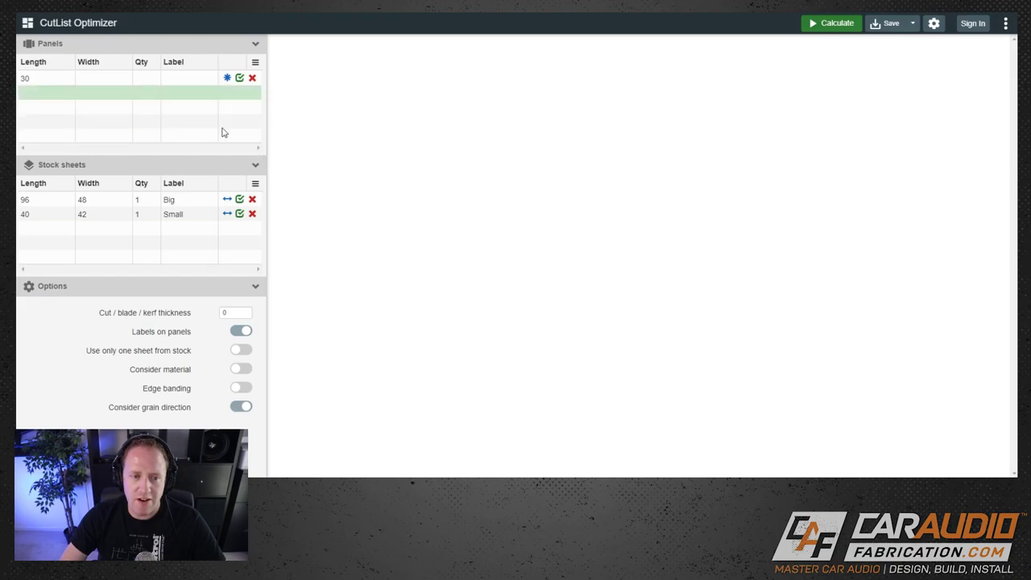
pyautogui.click(239, 408)
pyautogui.click(112, 81)
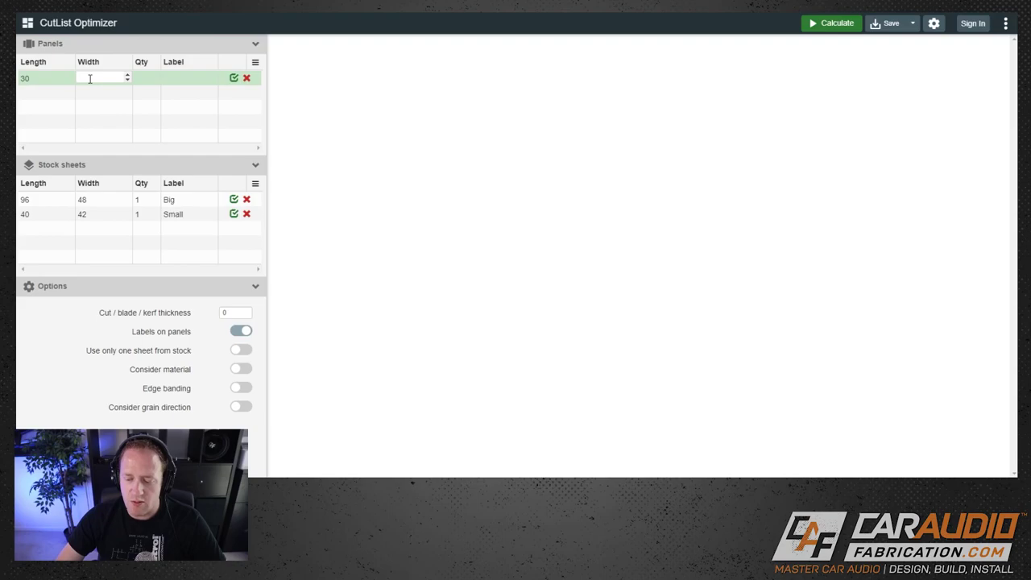
pyautogui.write('15')
pyautogui.press('Tab')
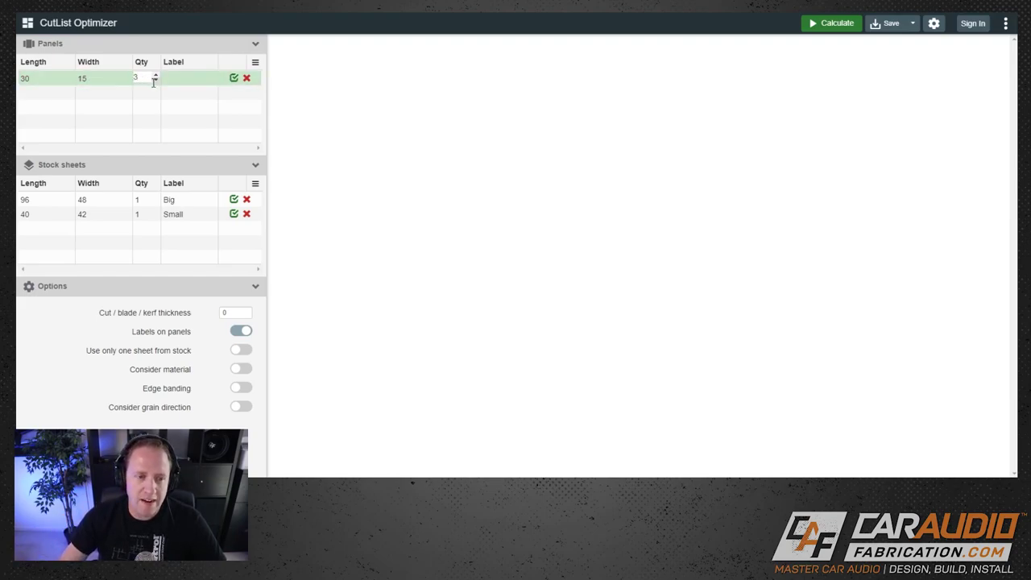
pyautogui.click(186, 78)
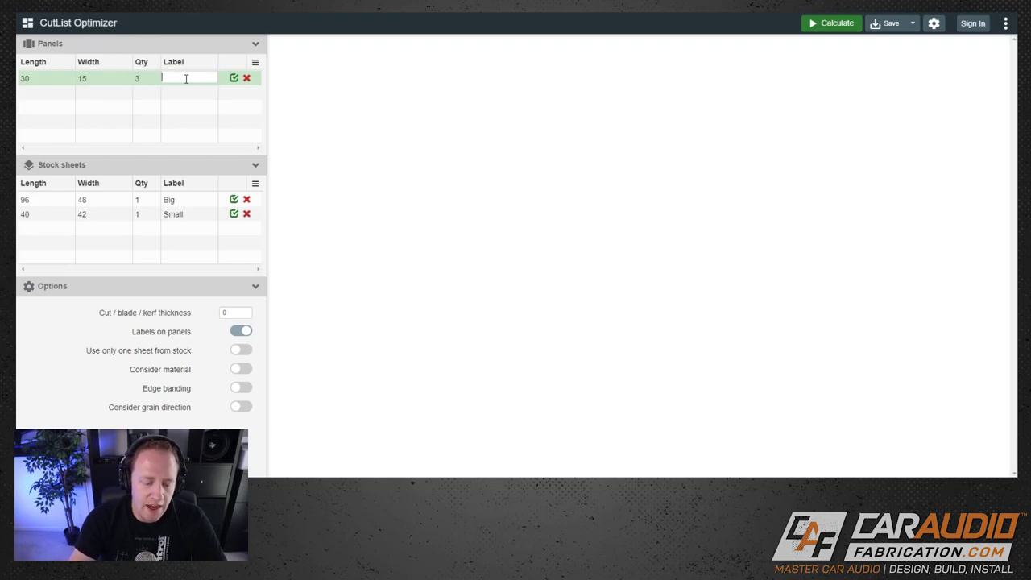
pyautogui.write('Back / Baff')
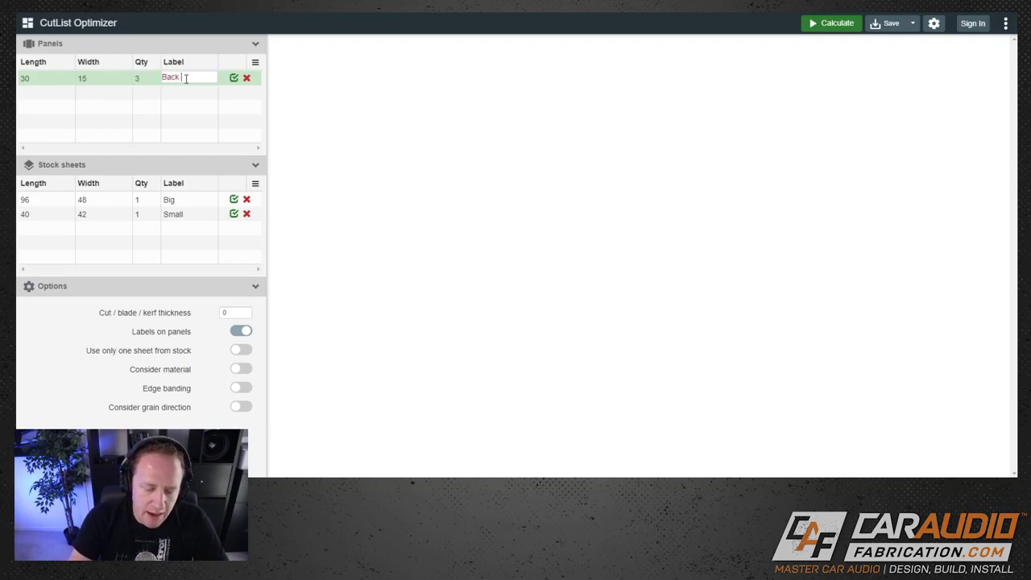
pyautogui.write('les')
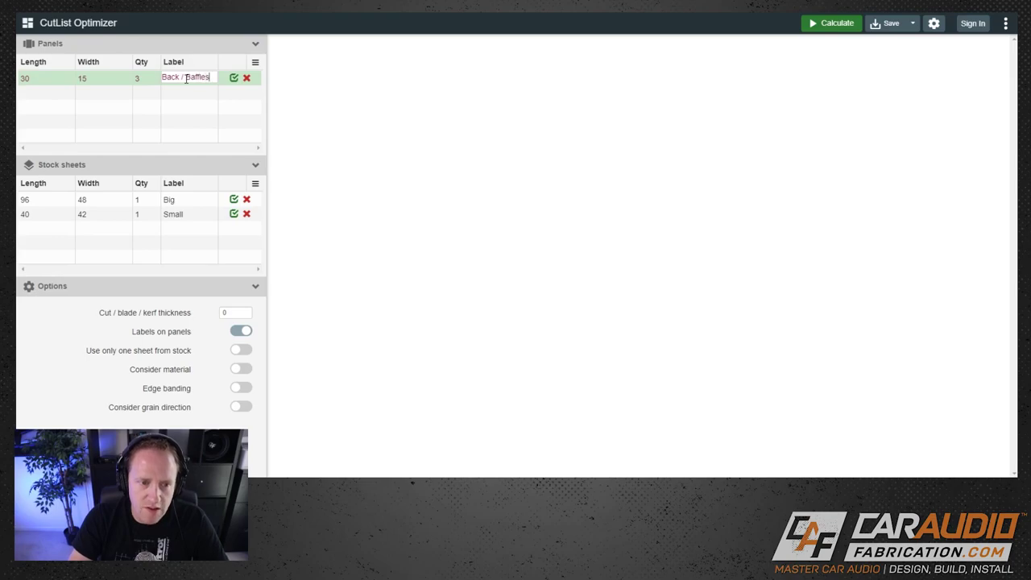
pyautogui.press('Return')
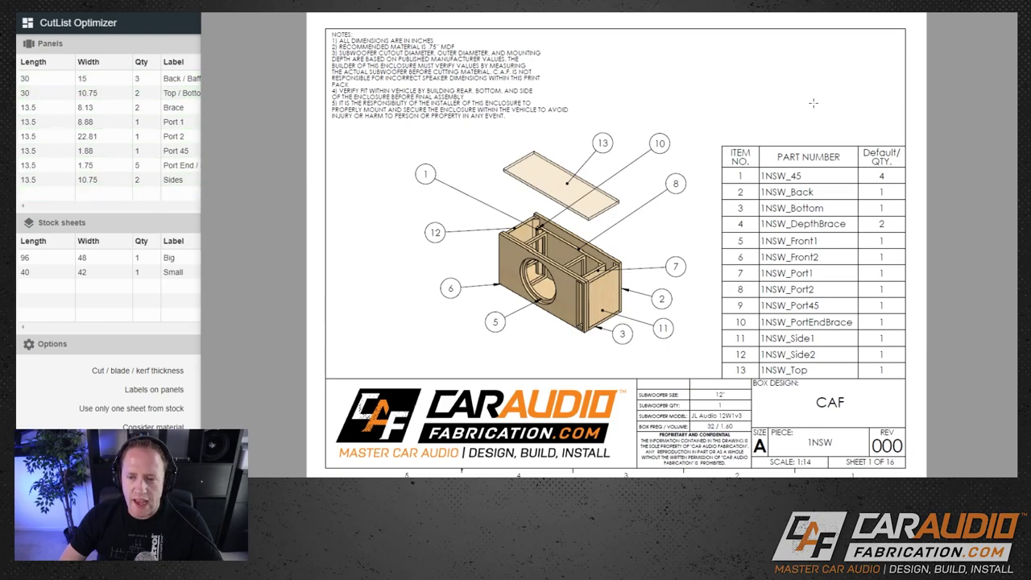
# Scroll the plan drawings to check sizes, then return to the cut list.
pyautogui.scroll(-1, 724, 119)
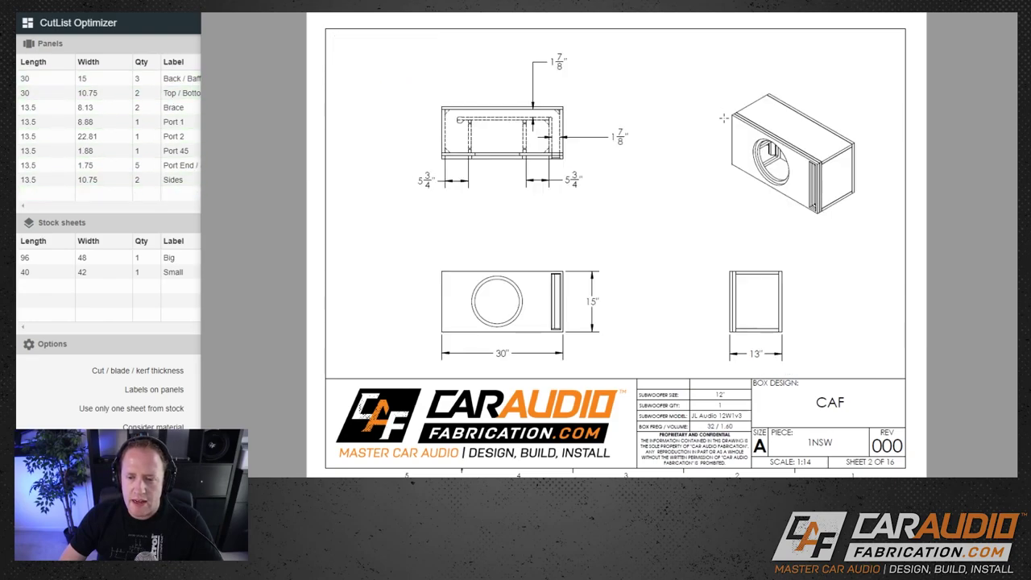
pyautogui.scroll(-1, 723, 118)
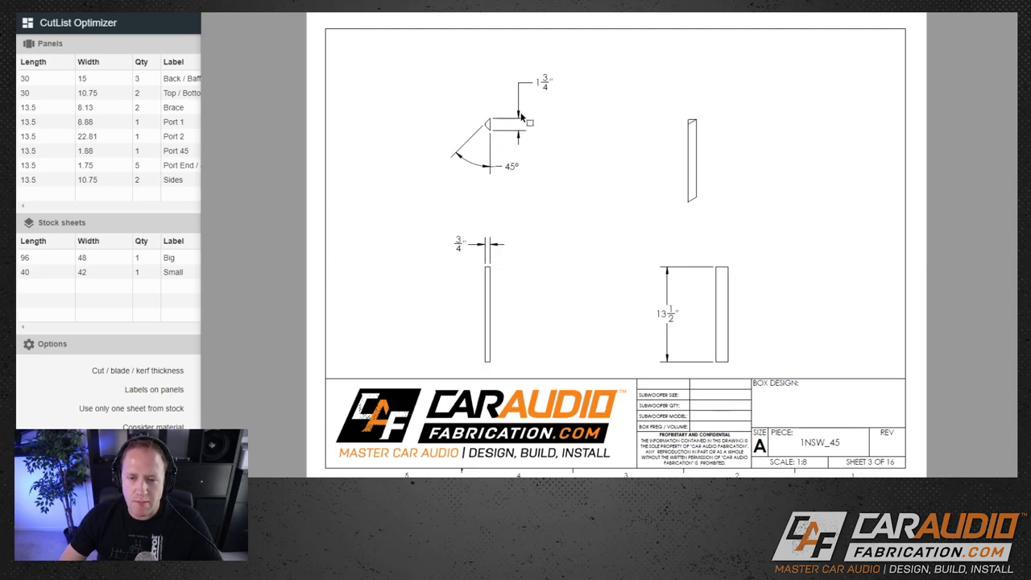
pyautogui.click(135, 195)
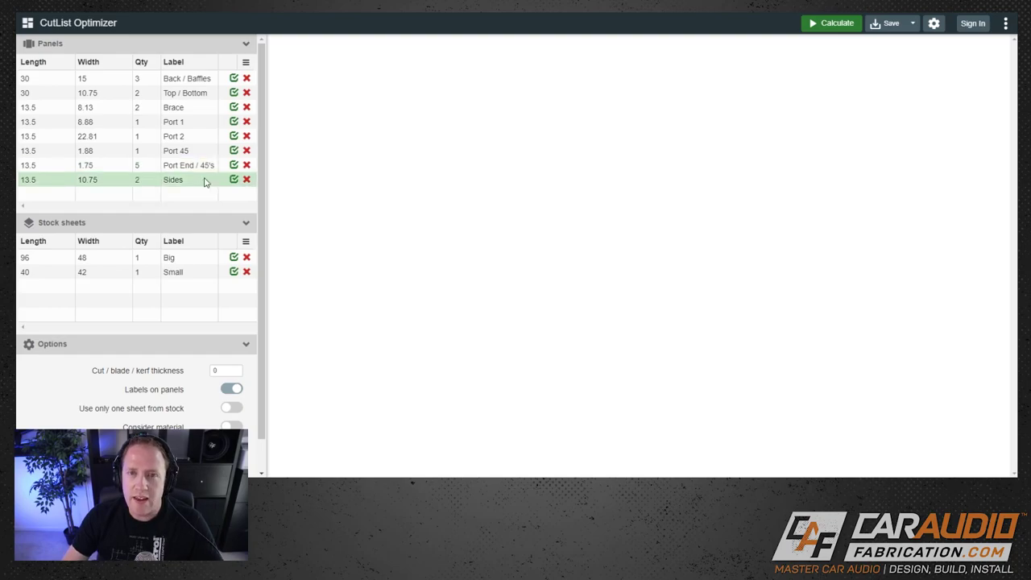
# Set blade kerf to 0.125 (shown 0.13), with 'Use only one sheet' and 'Consider material' off.
pyautogui.scroll(-1, 231, 330)
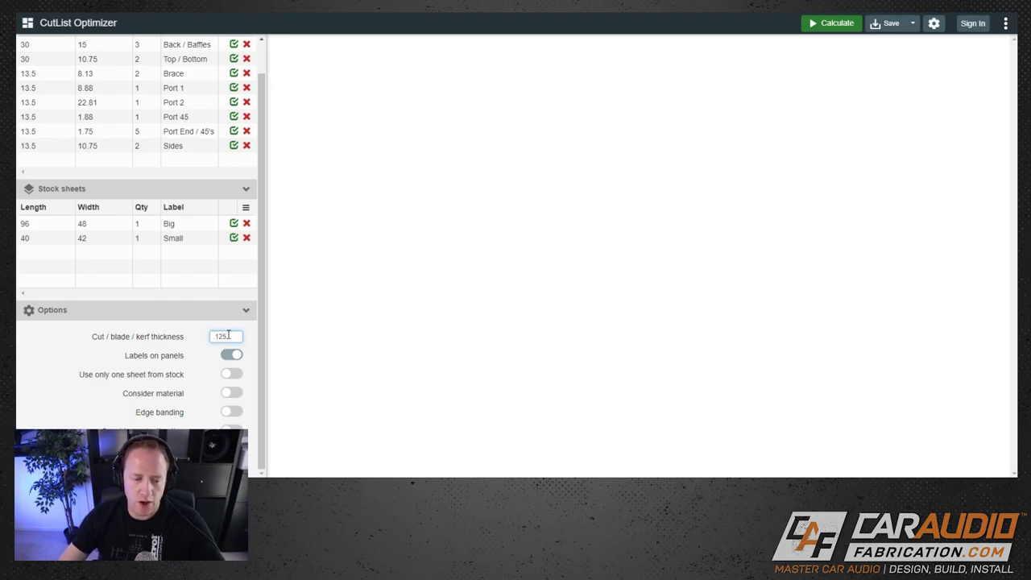
pyautogui.press('Tab')
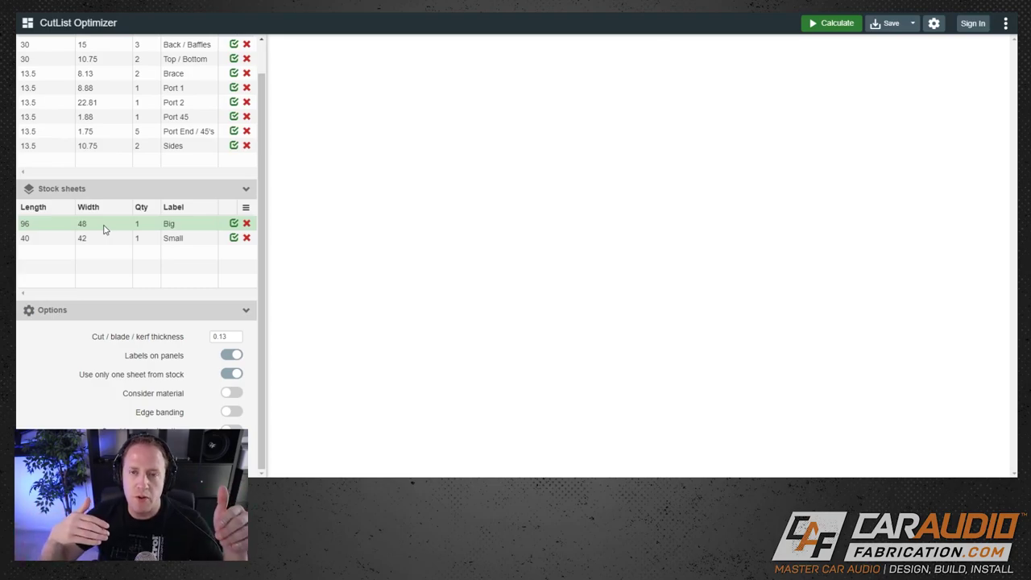
pyautogui.click(231, 374)
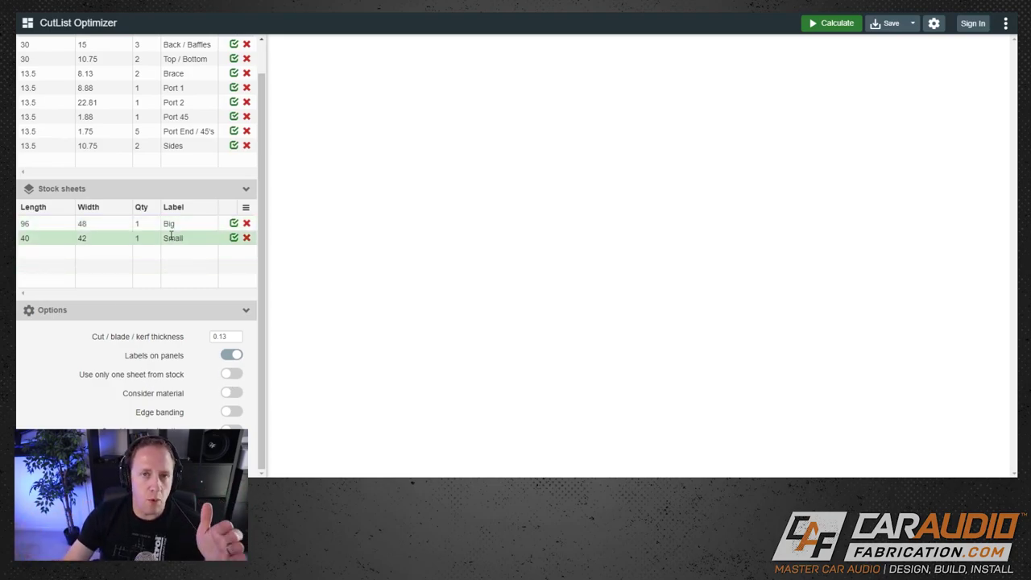
pyautogui.click(233, 394)
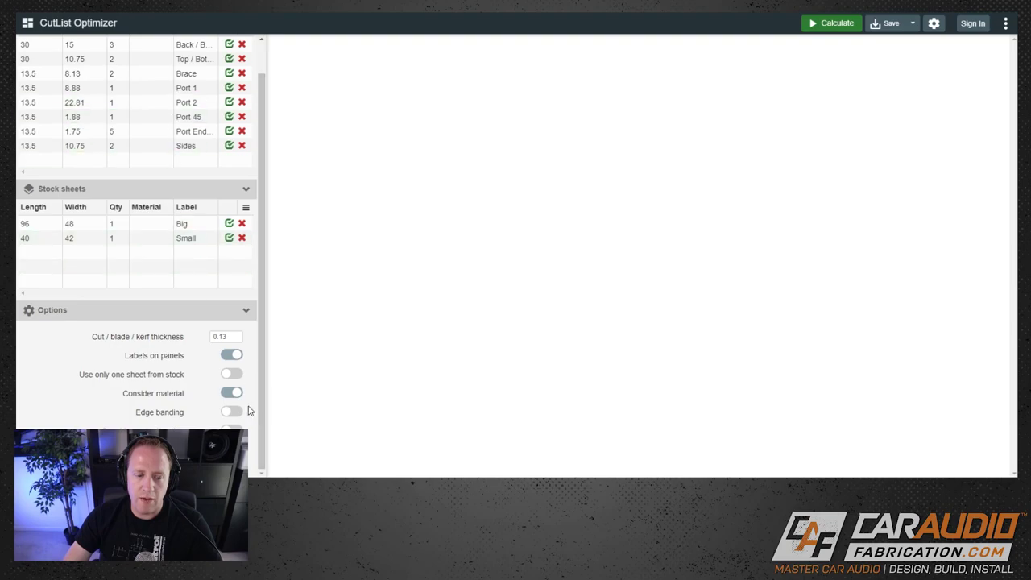
pyautogui.click(236, 394)
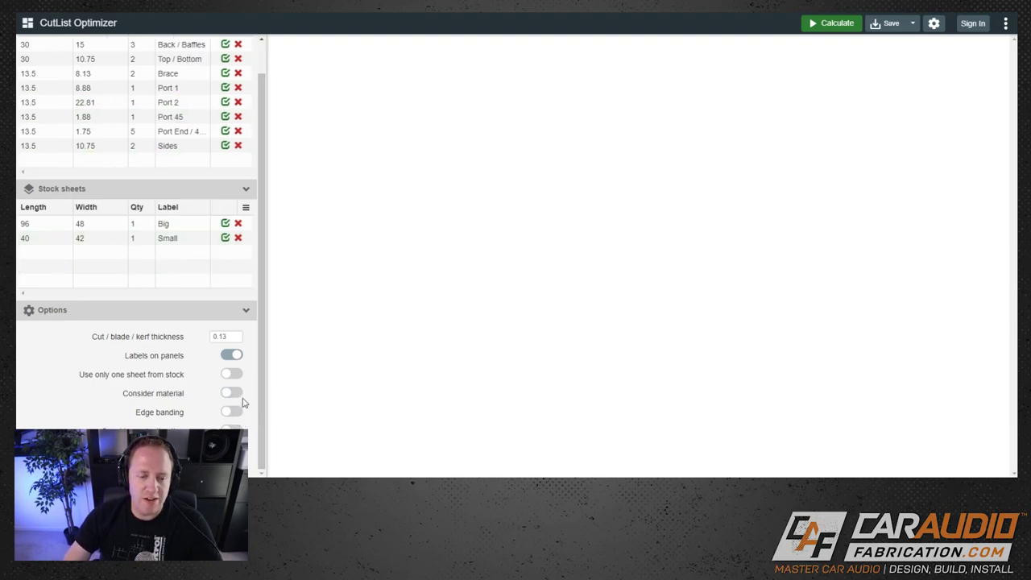
pyautogui.scroll(1, 254, 392)
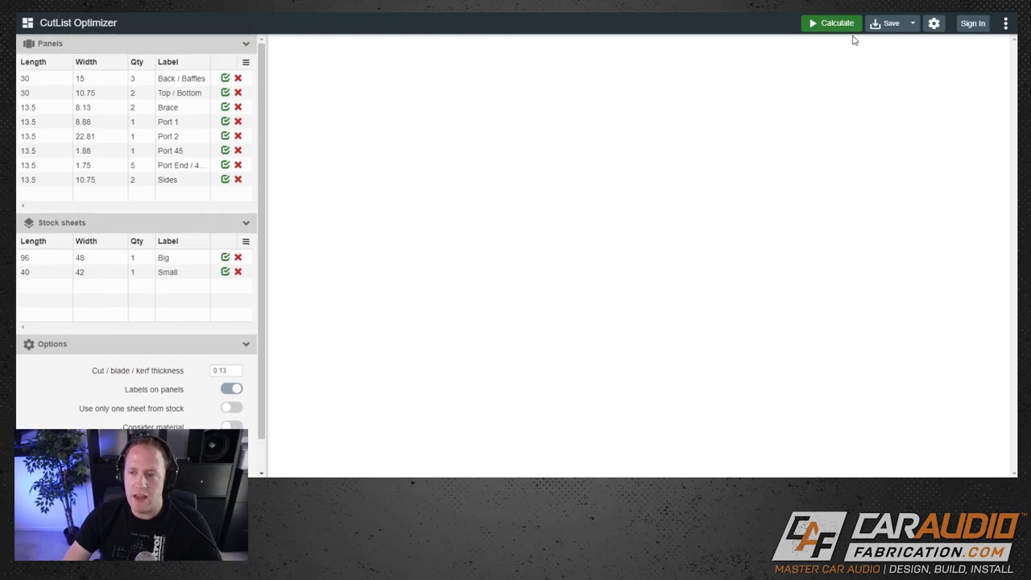
# Calculate the optimized cutting layout.
pyautogui.click(837, 24)
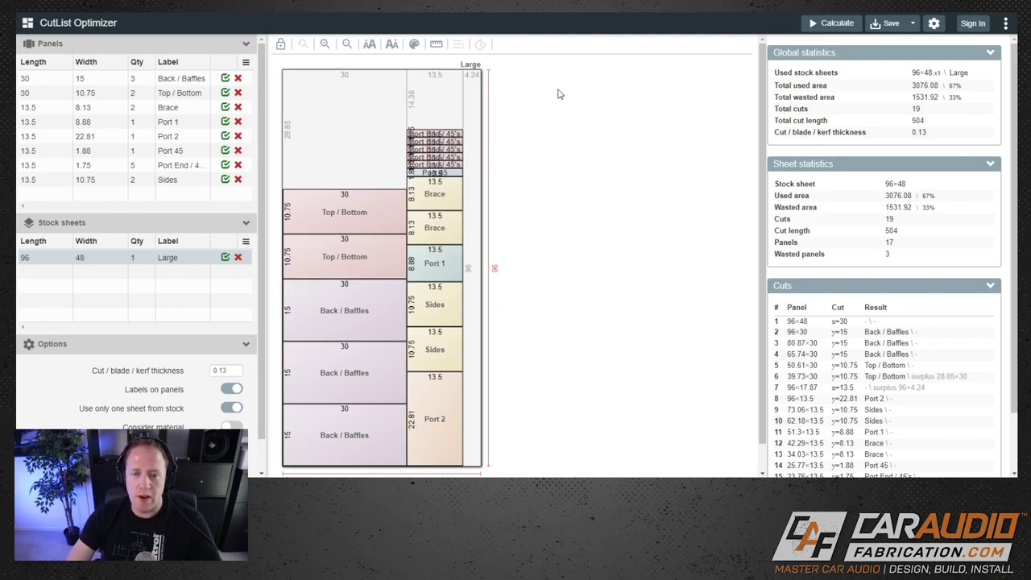
# Keep colour-filled panels, show dimensions, adjust label font size, and display the numbered cut order.
pyautogui.click(414, 47)
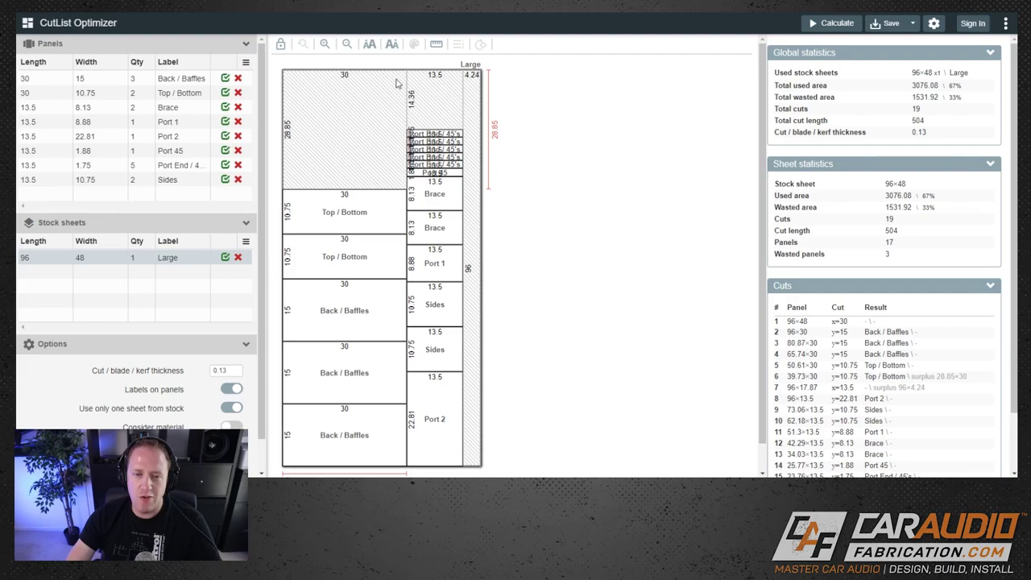
pyautogui.click(416, 44)
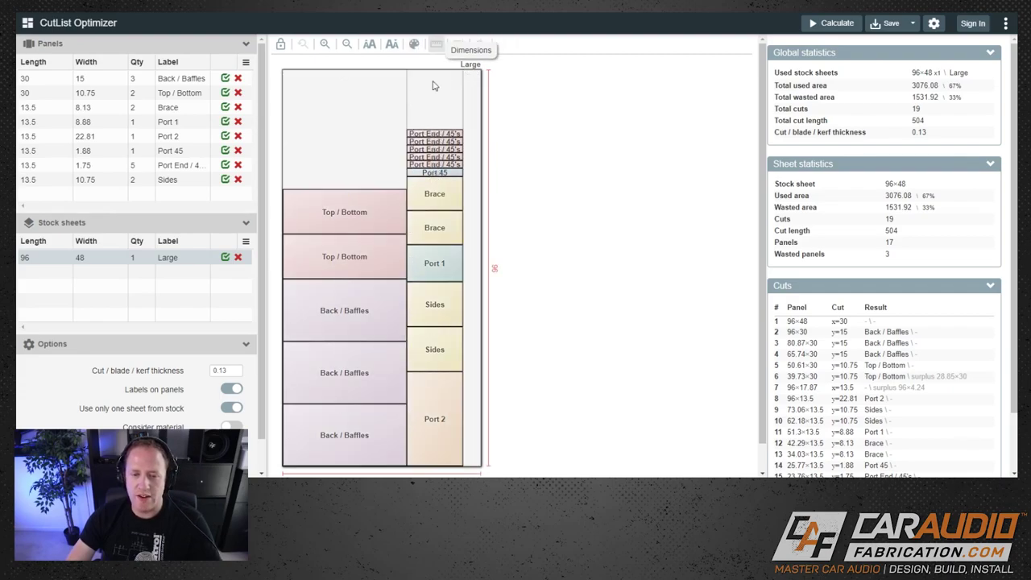
pyautogui.click(436, 43)
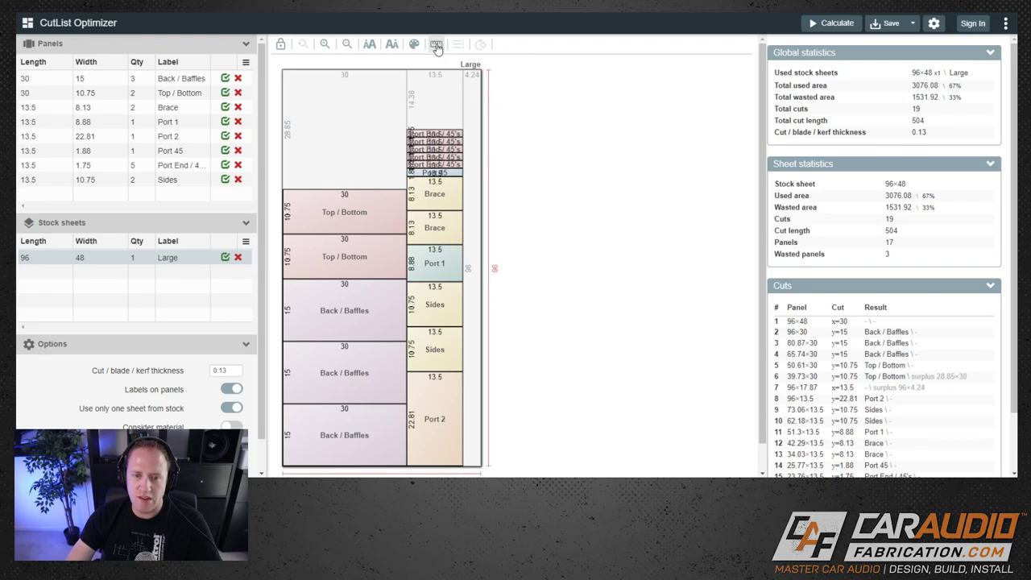
pyautogui.doubleClick(391, 44)
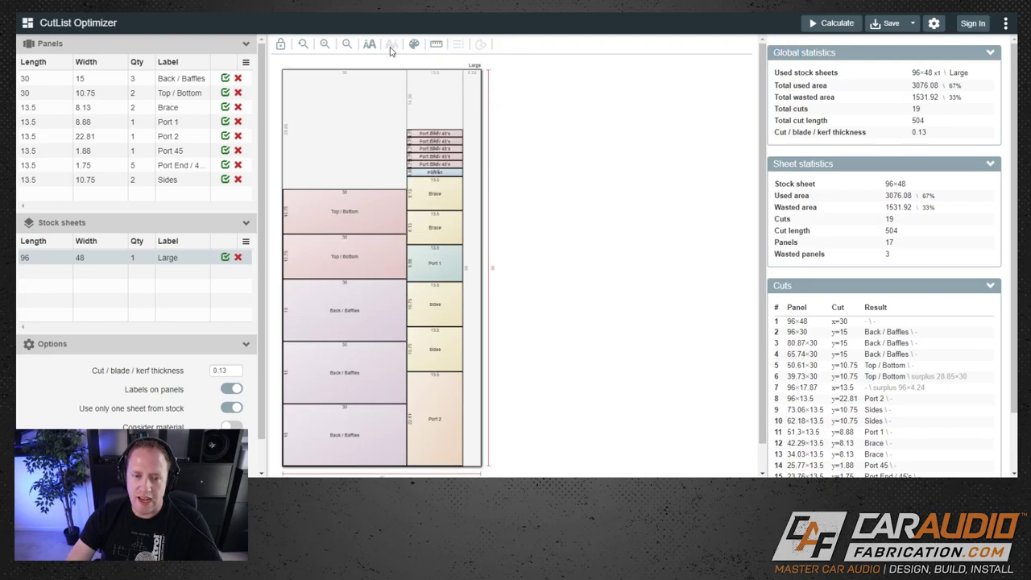
pyautogui.click(369, 44)
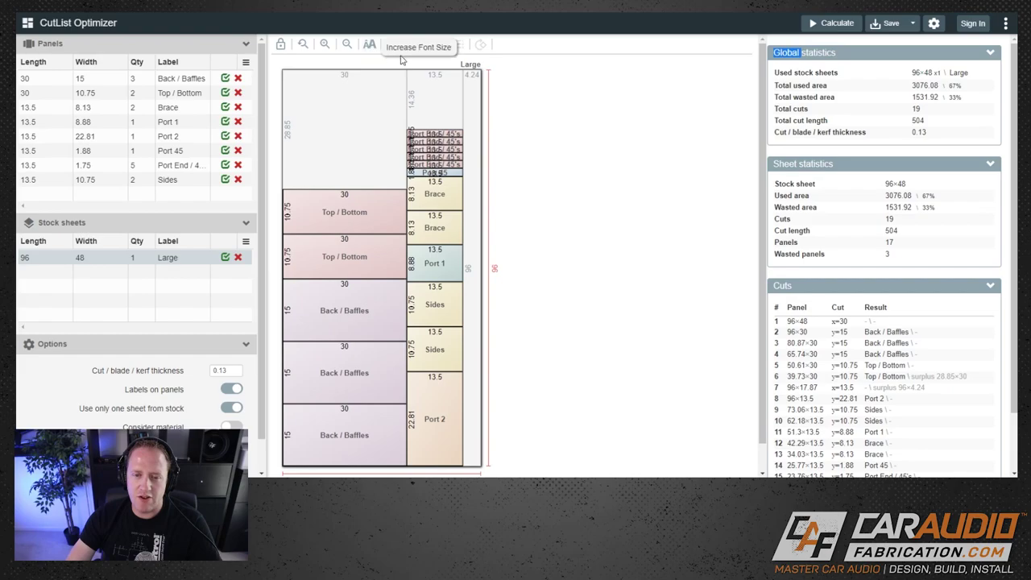
pyautogui.click(457, 45)
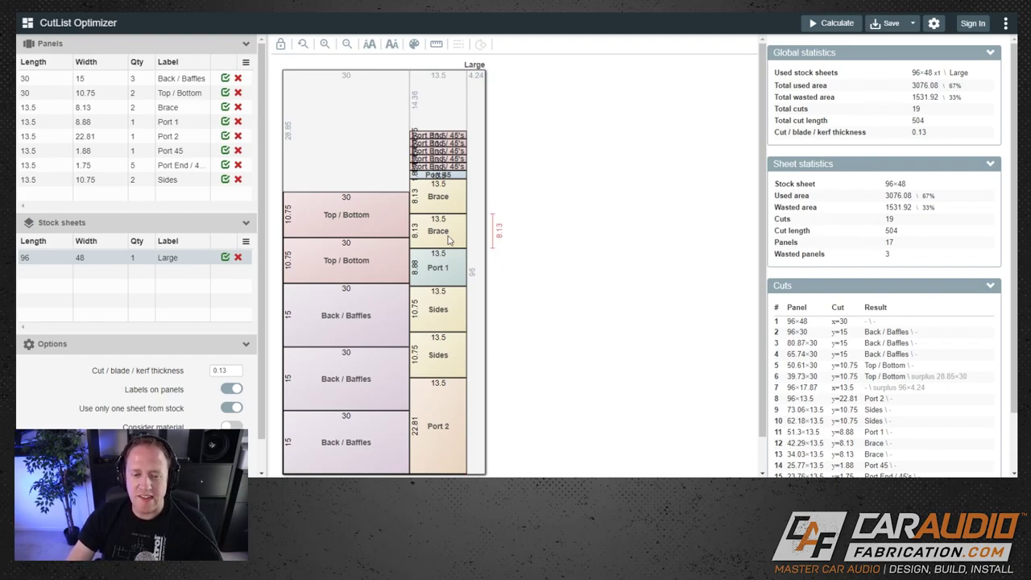
# Open the three-dot project menu with PDF and image export options.
pyautogui.click(1006, 24)
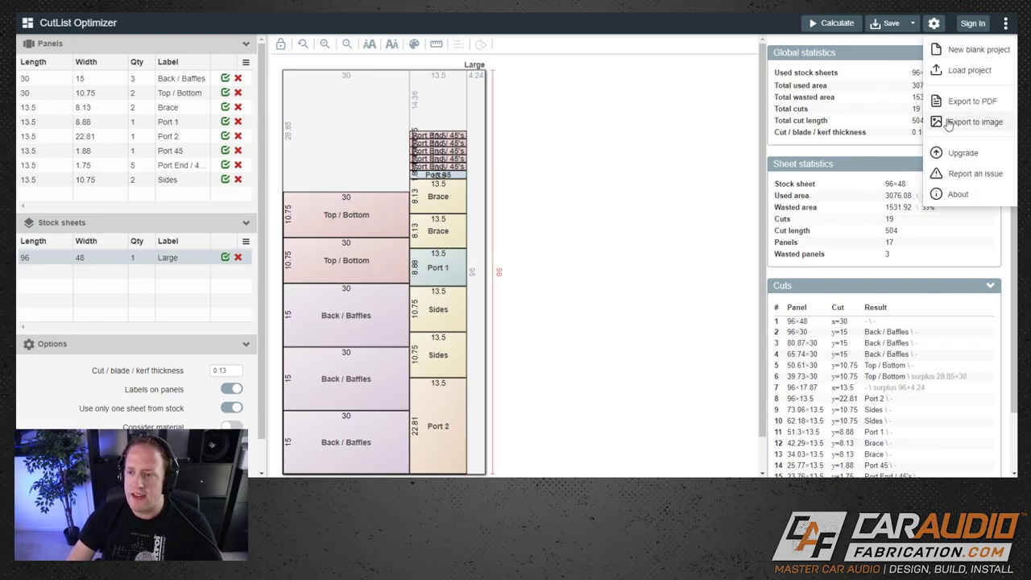